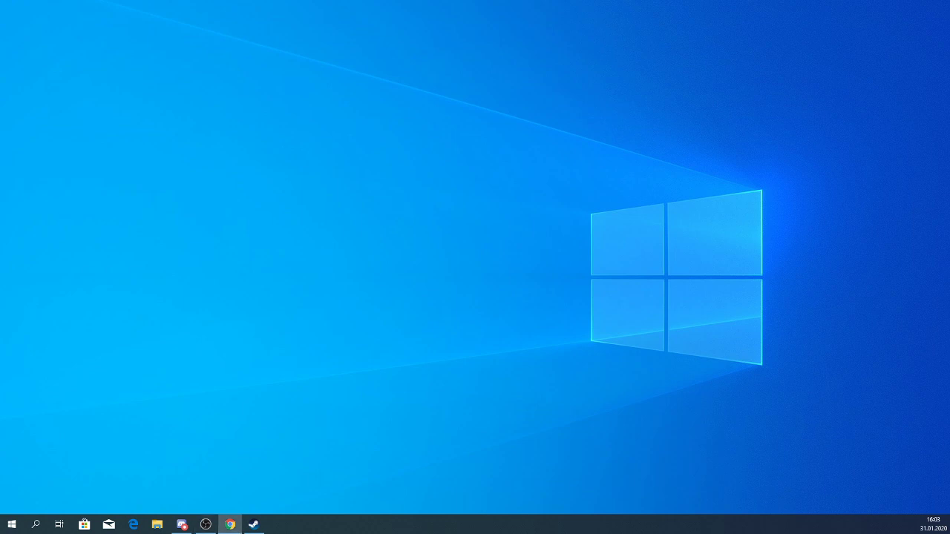
- Bring up the Austrian Modding snow cannon page in Chrome and open the T60 mod's download link
click(230, 524)
drag(205, 77, 455, 88)
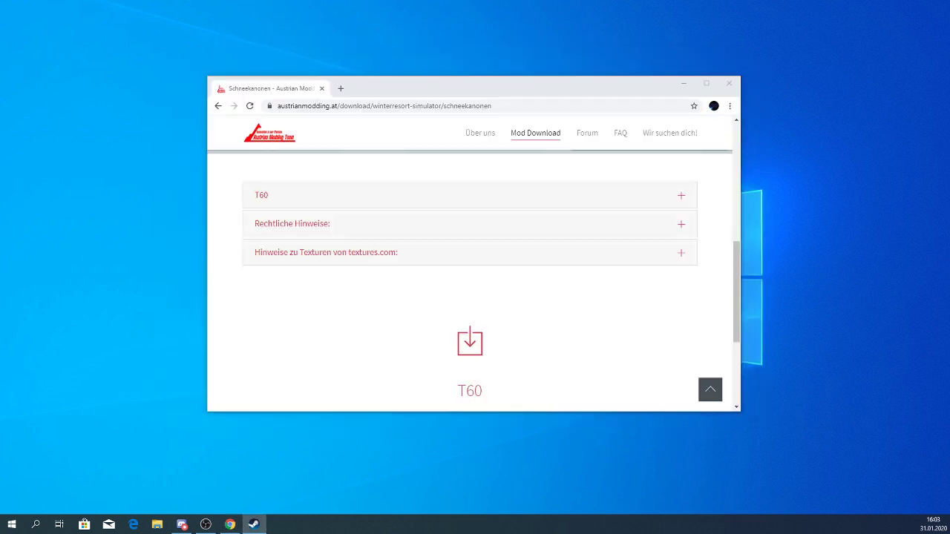
drag(57, 129, 0, 137)
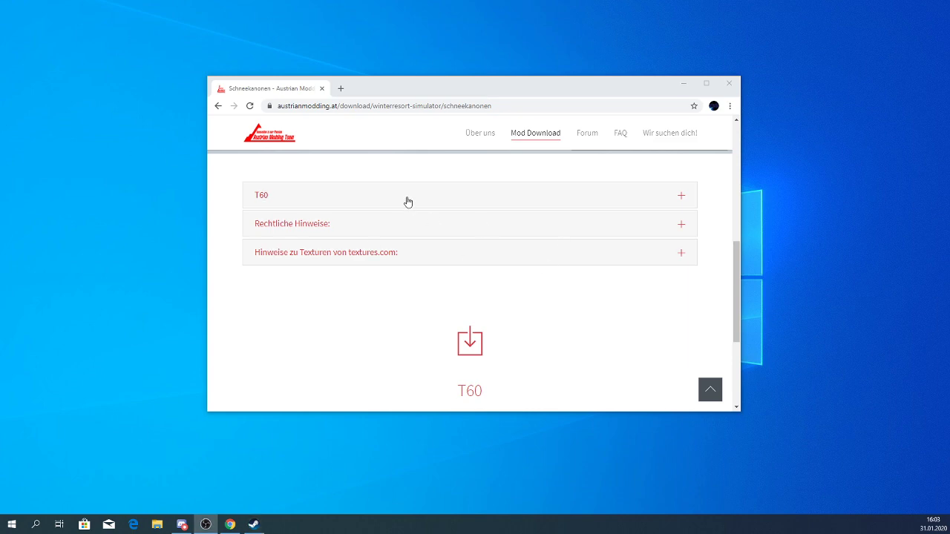
scroll(458, 318, up, 3)
scroll(466, 315, down, 1)
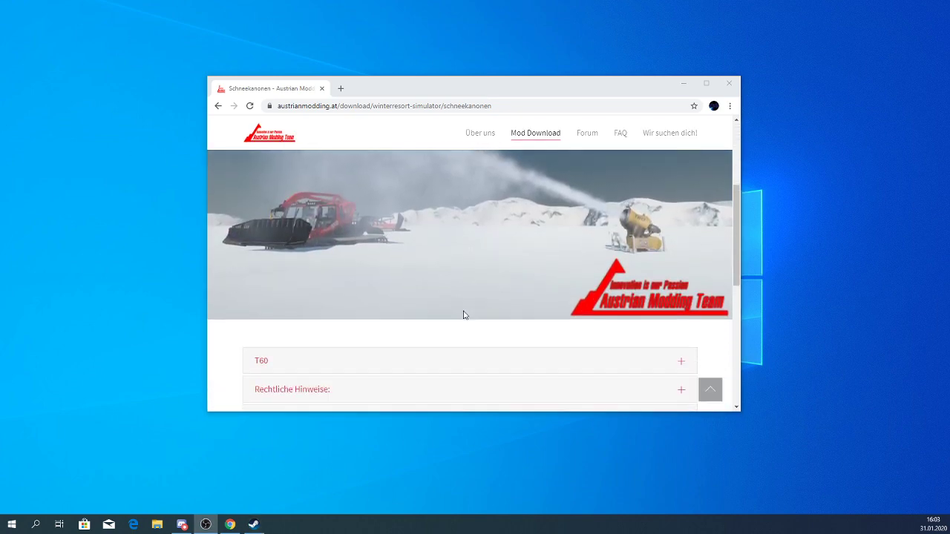
scroll(463, 316, down, 5)
scroll(460, 314, up, 3)
scroll(475, 325, down, 1)
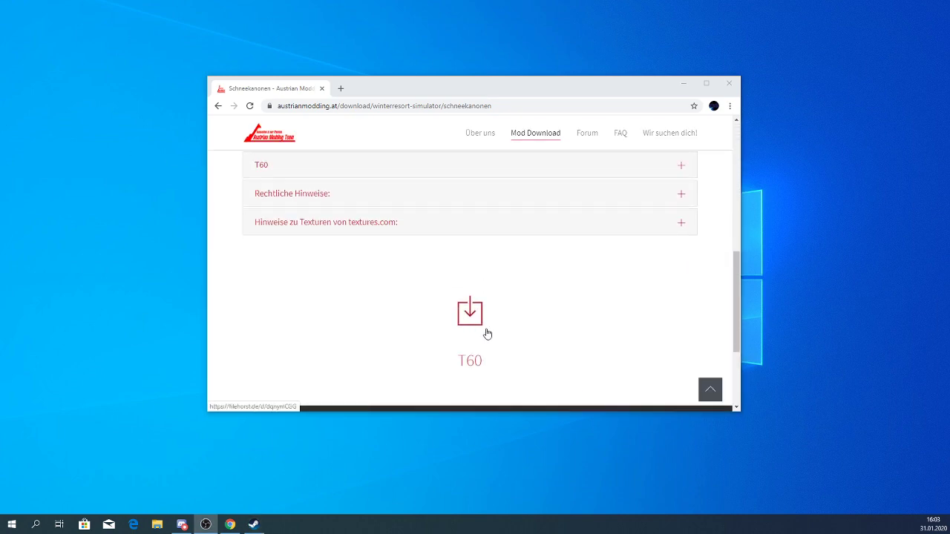
click(466, 363)
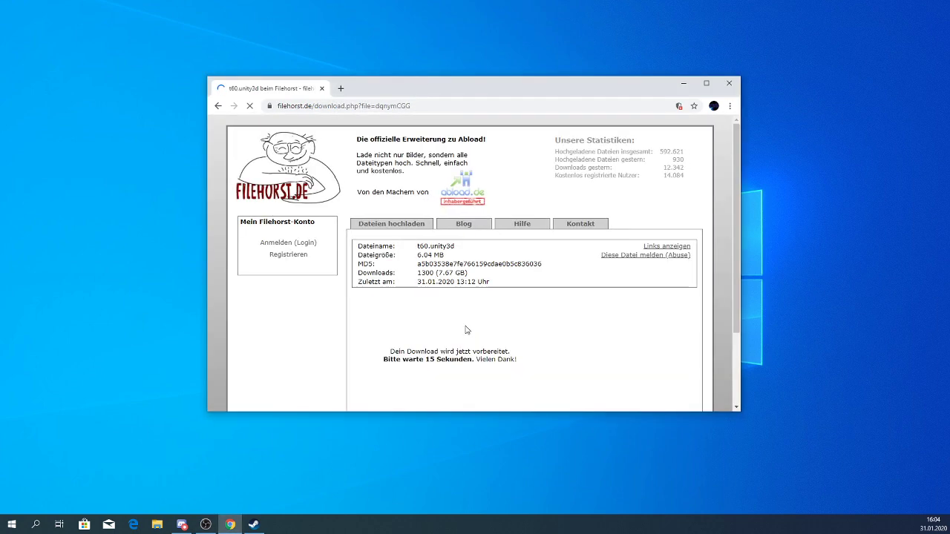
- Wait for the download to be prepared, go to the download page and start downloading t60.unity3d
scroll(452, 315, down, 2)
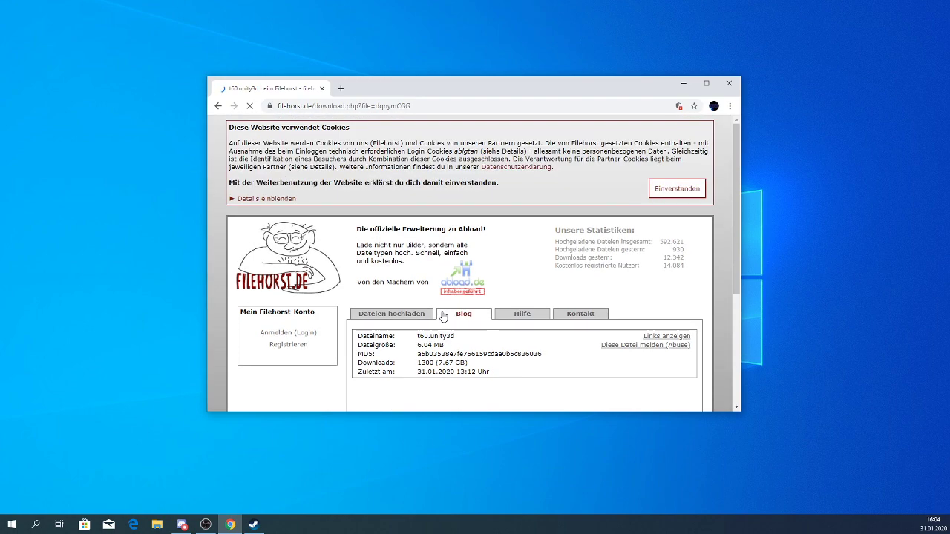
scroll(445, 310, down, 3)
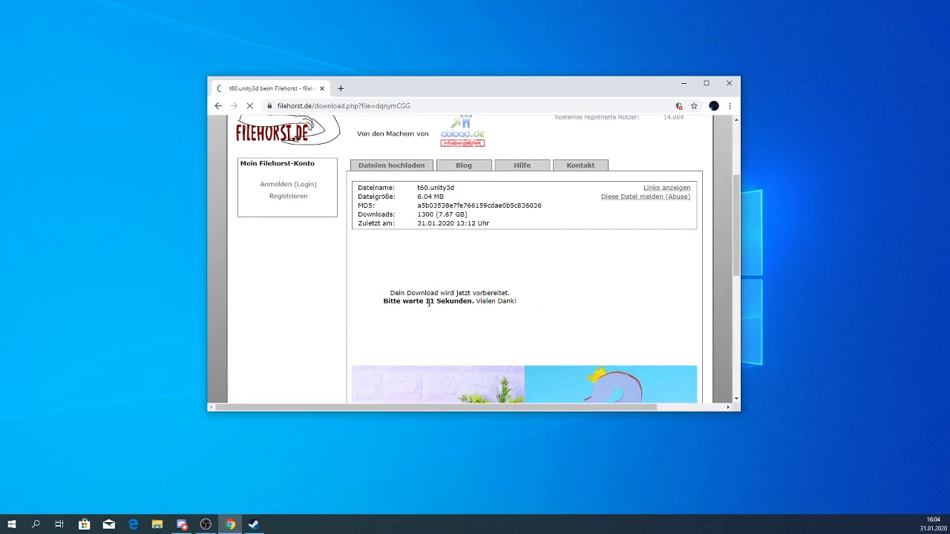
scroll(438, 297, down, 5)
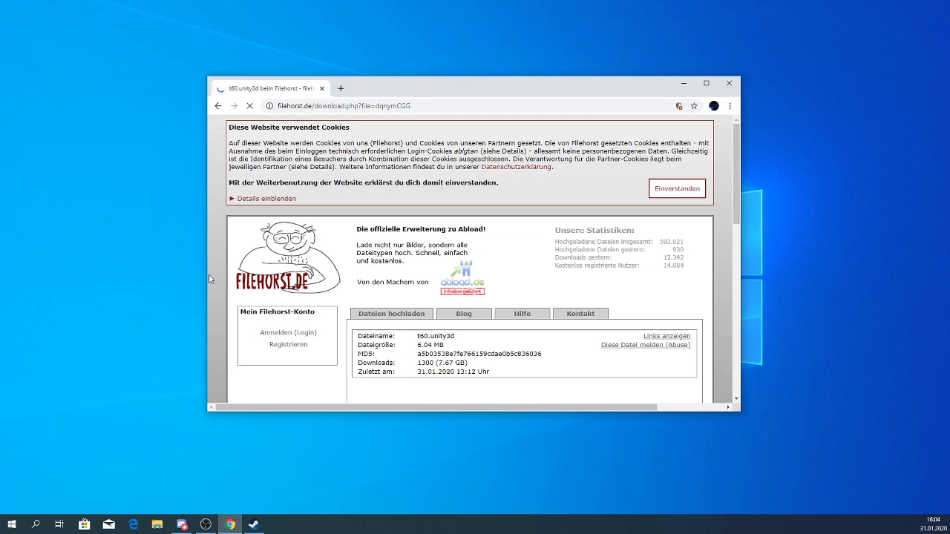
scroll(377, 331, down, 4)
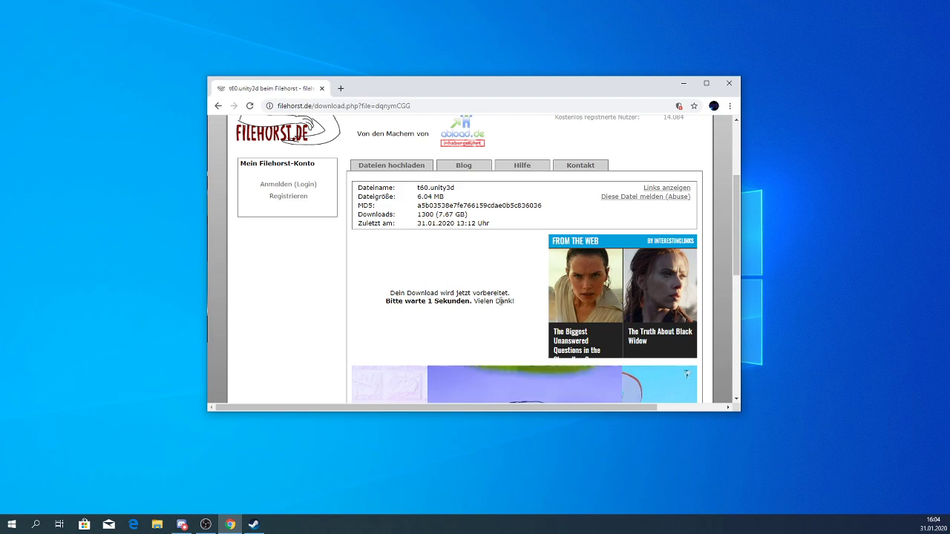
scroll(477, 291, down, 2)
scroll(477, 291, up, 3)
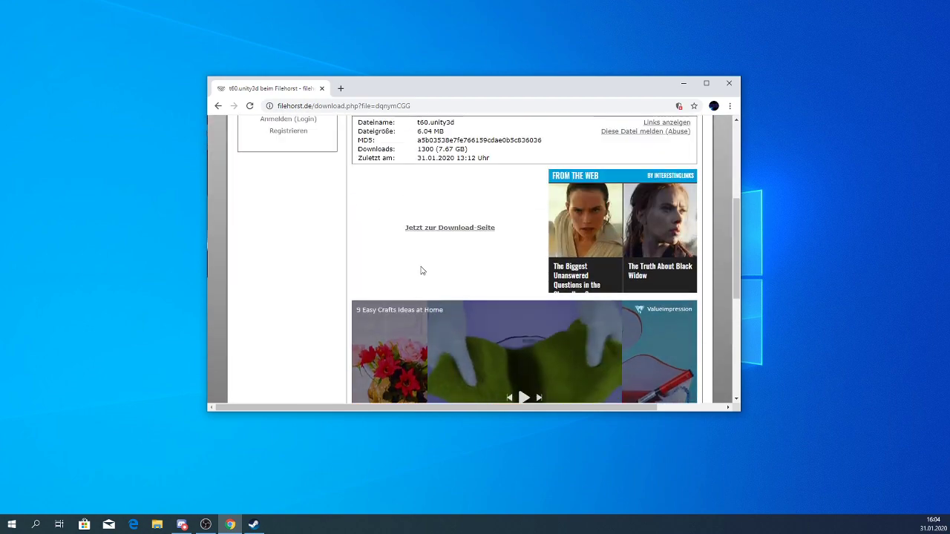
click(455, 344)
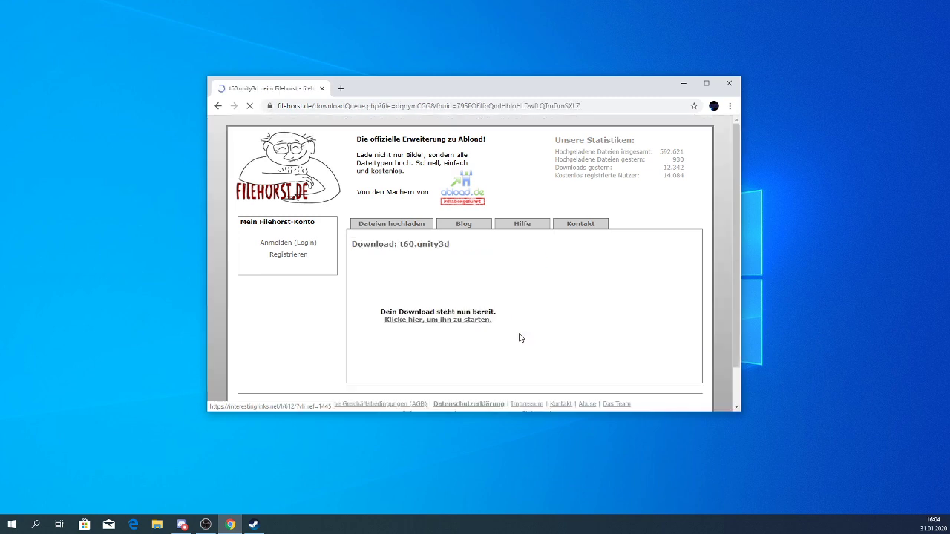
click(433, 314)
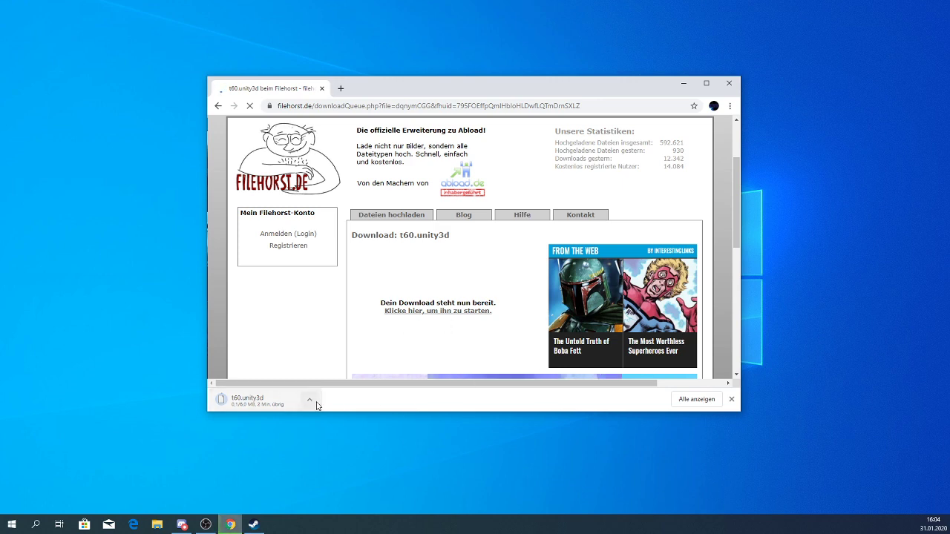
- Pause the running t60.unity3d download and cancel it
click(311, 403)
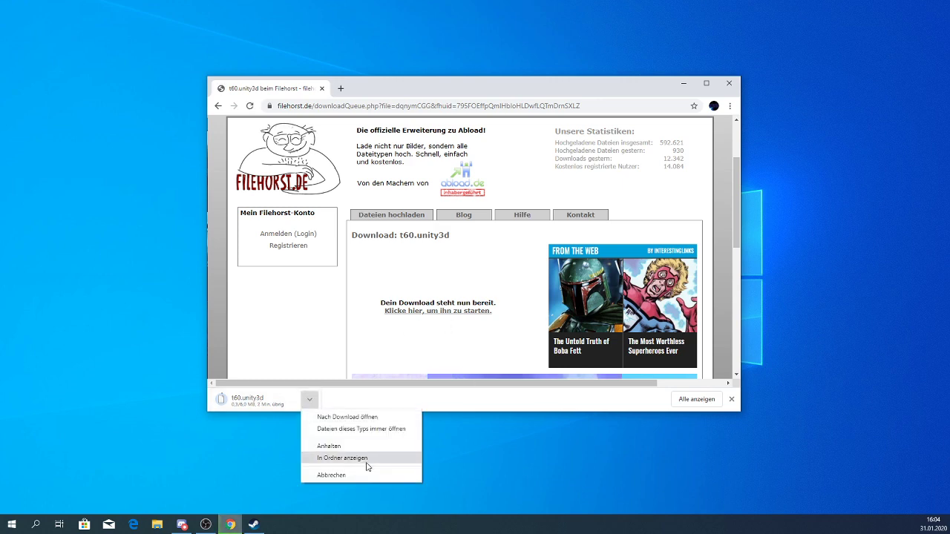
click(311, 401)
click(312, 402)
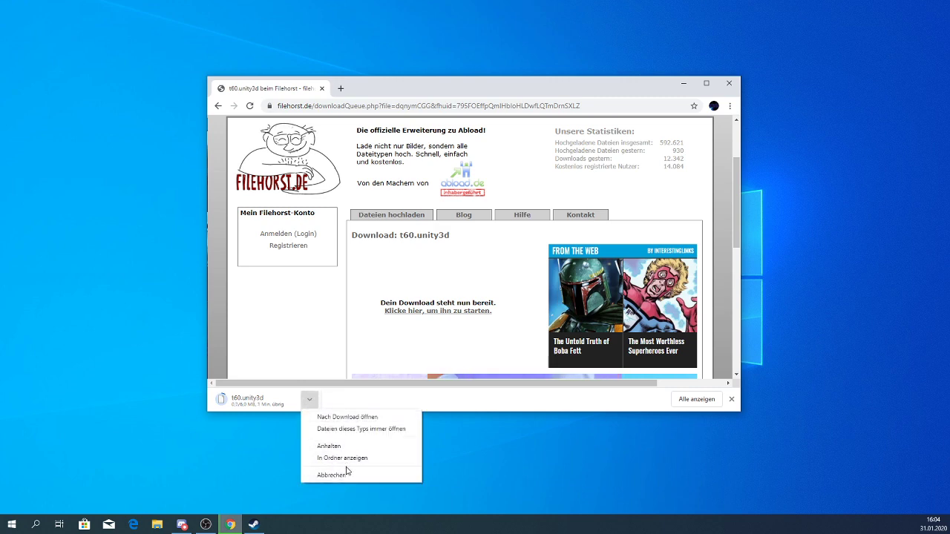
click(339, 446)
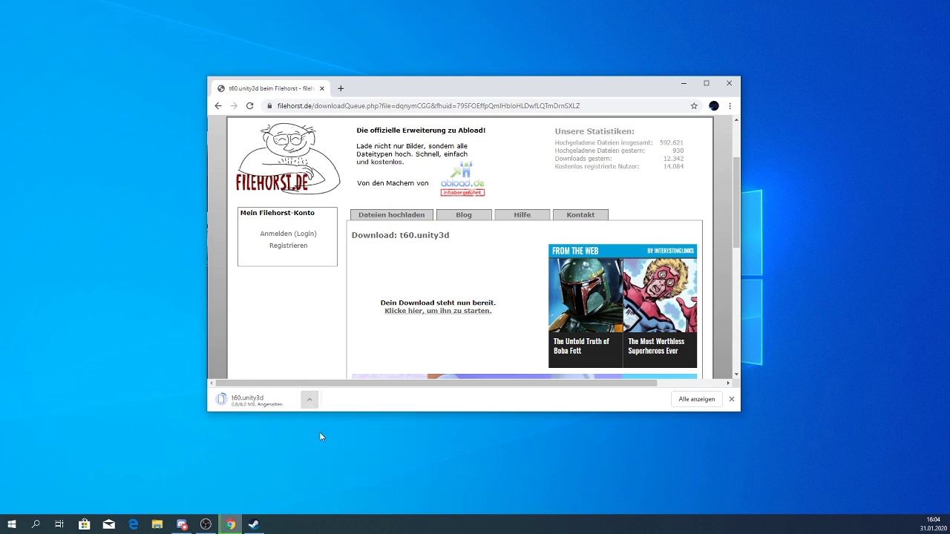
click(307, 400)
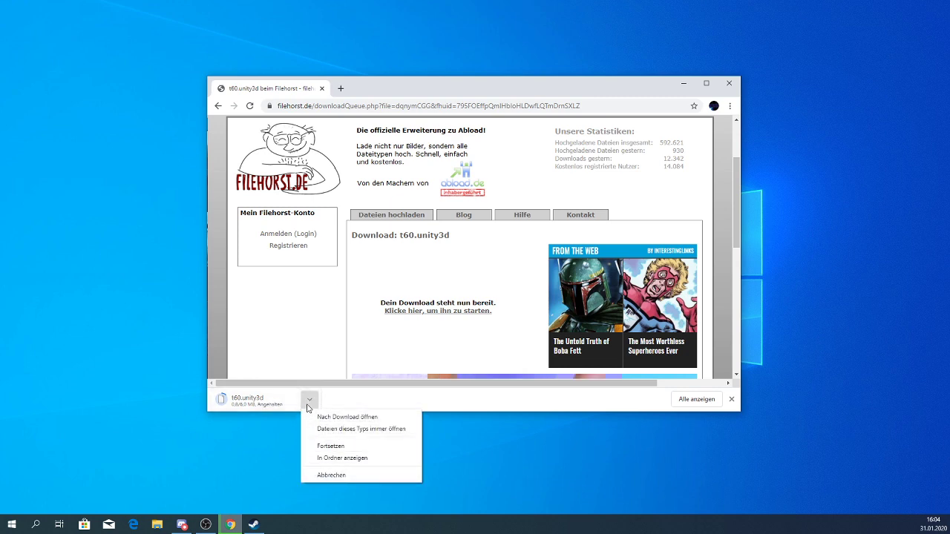
click(328, 475)
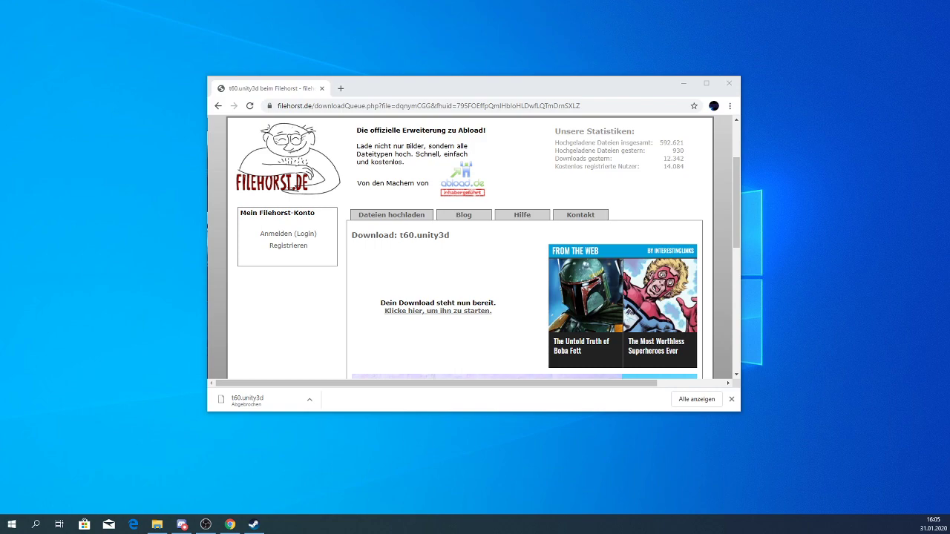
- Switch to File Explorer with the mods folder and place the t60.unity3d file on the desktop below the window
click(157, 524)
drag(211, 135, 437, 108)
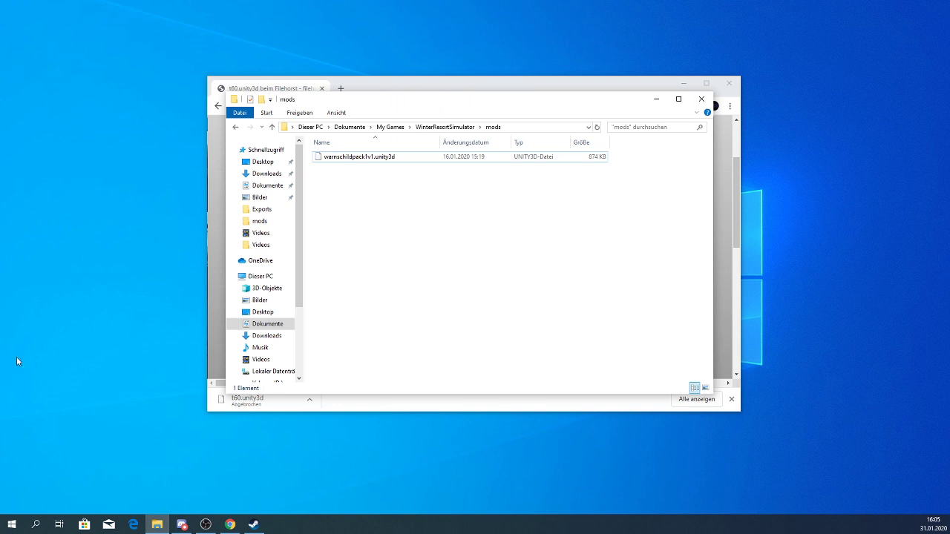
drag(247, 401, 349, 465)
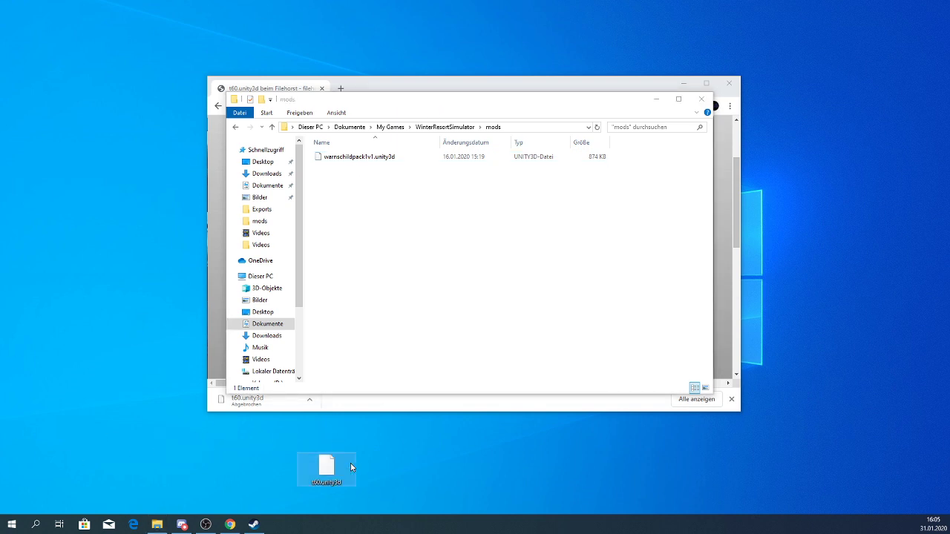
click(378, 484)
drag(329, 487, 355, 483)
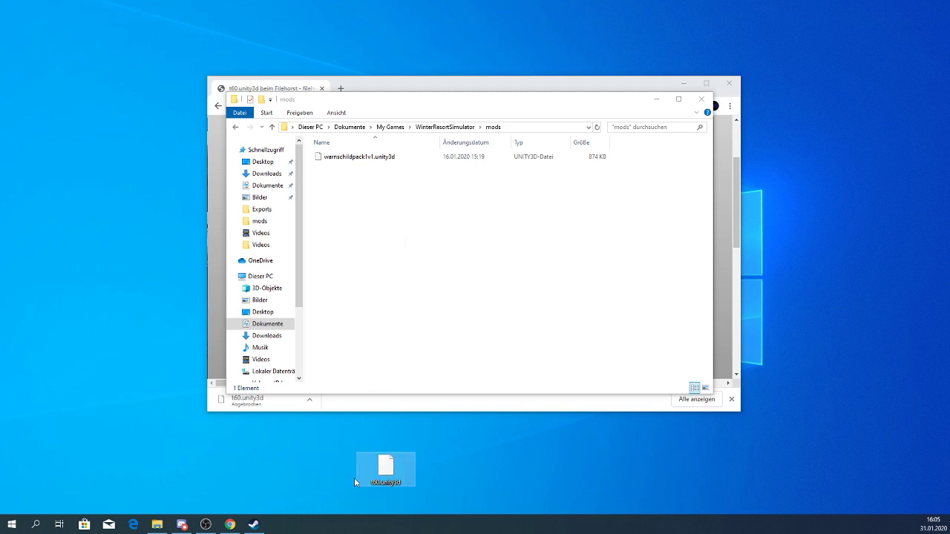
- Go to Dokumente > My Games > WinterResortSimulator and look into its maps folder
click(267, 324)
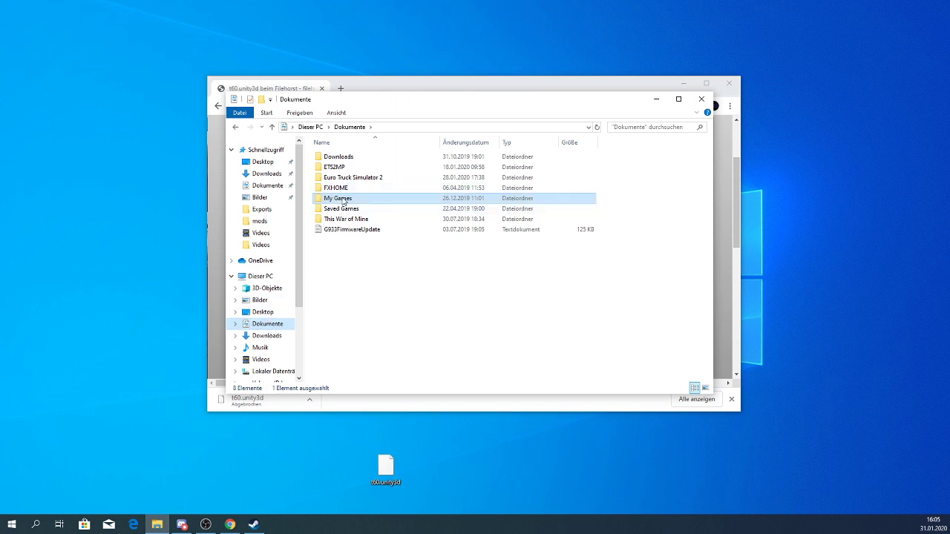
double_click(344, 201)
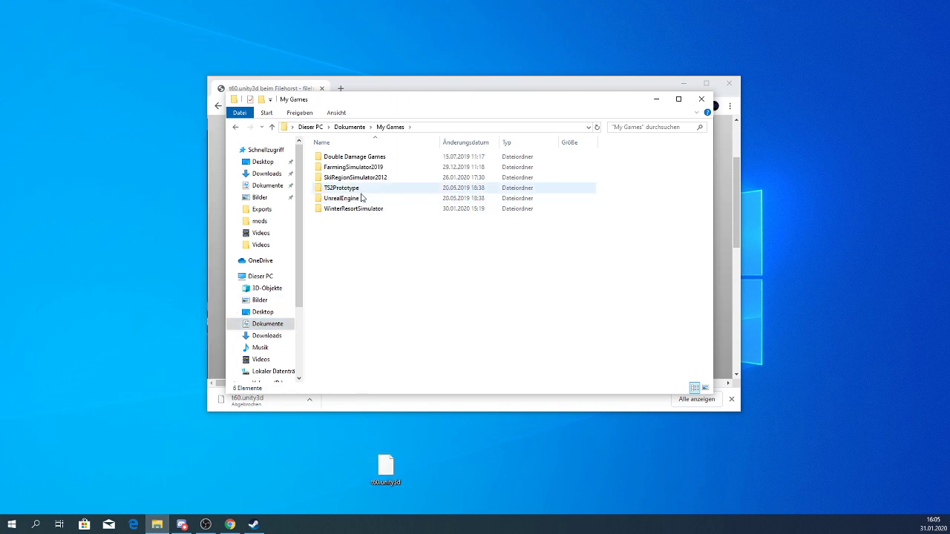
mouse_move(355, 216)
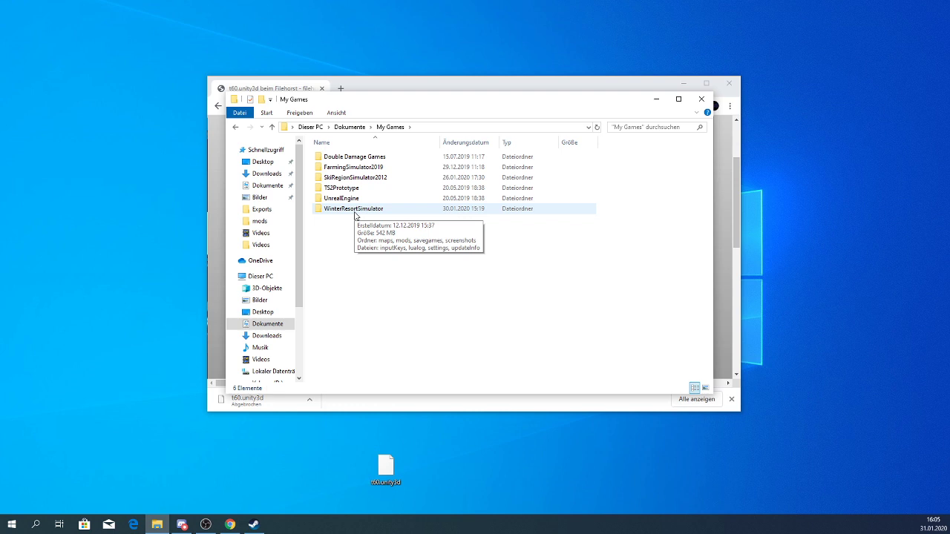
double_click(354, 212)
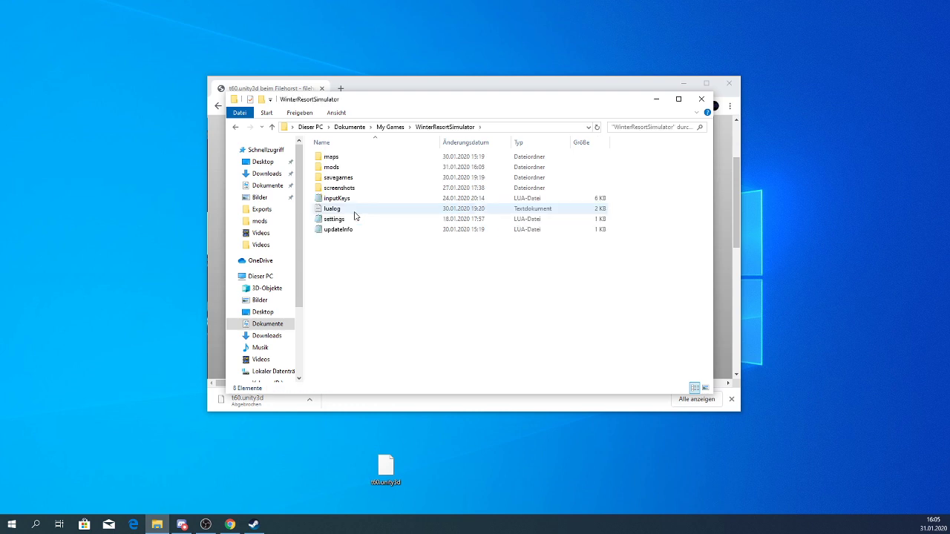
double_click(331, 160)
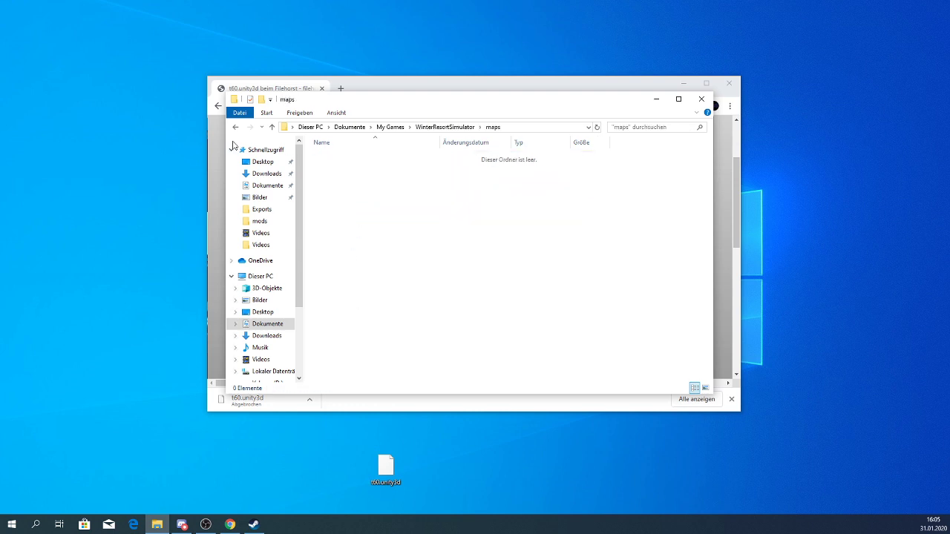
click(234, 127)
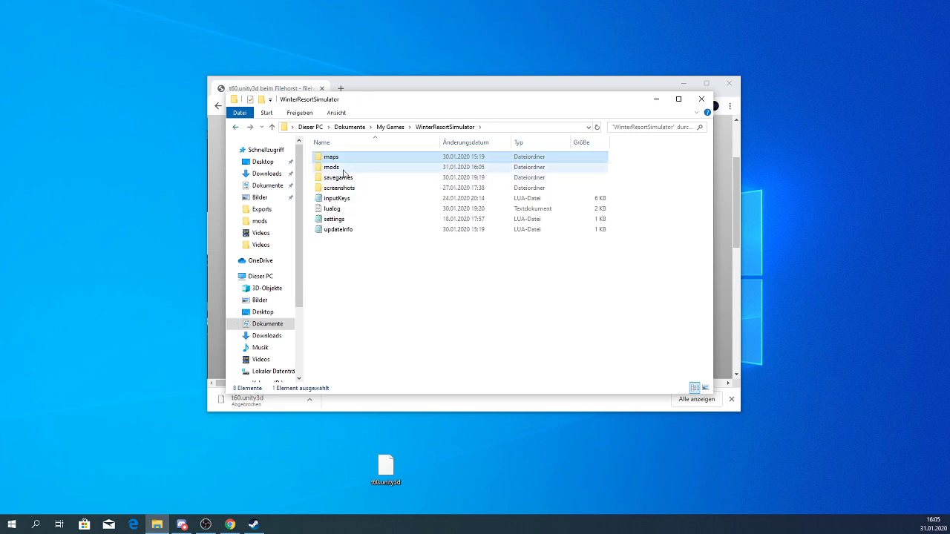
- Move t60.unity3d from the desktop into the WinterResortSimulator mods folder, and close the Explorer and browser windows
double_click(343, 169)
drag(399, 454, 414, 240)
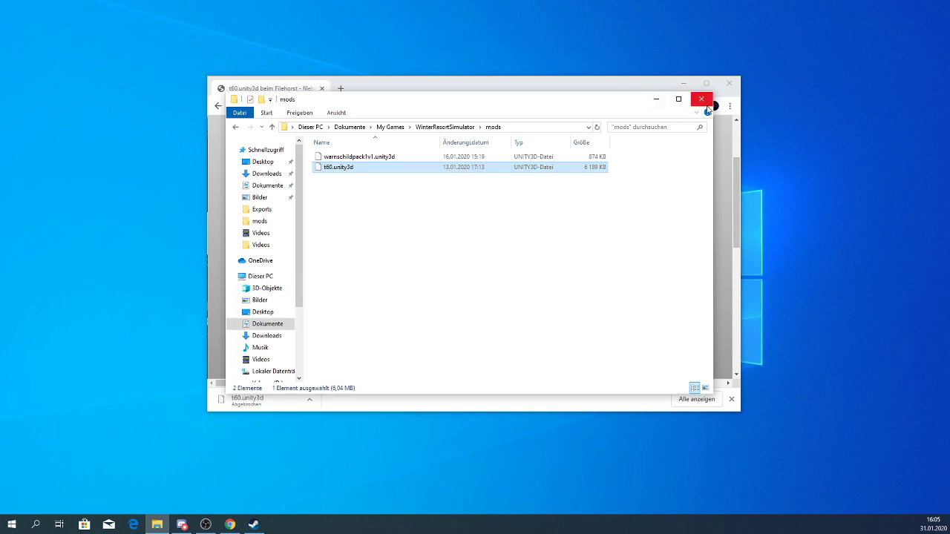
click(707, 106)
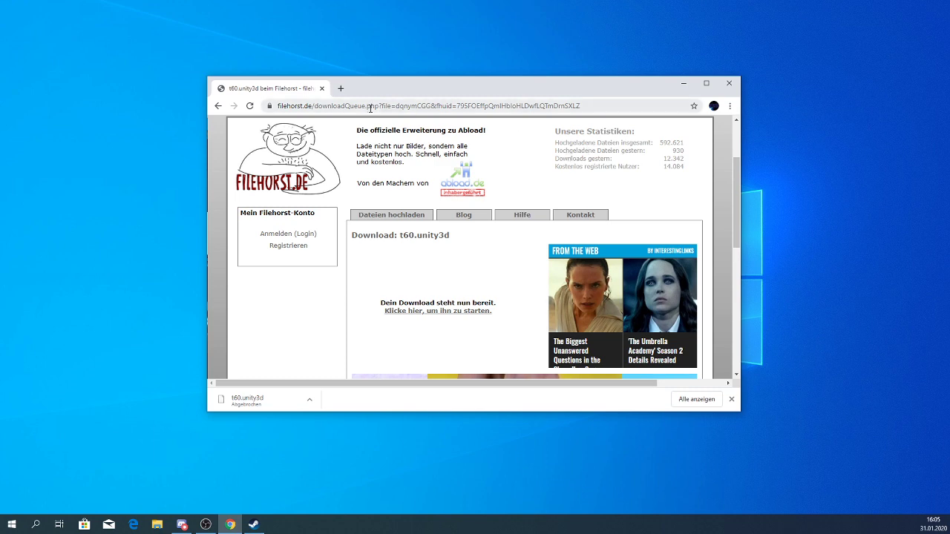
click(730, 84)
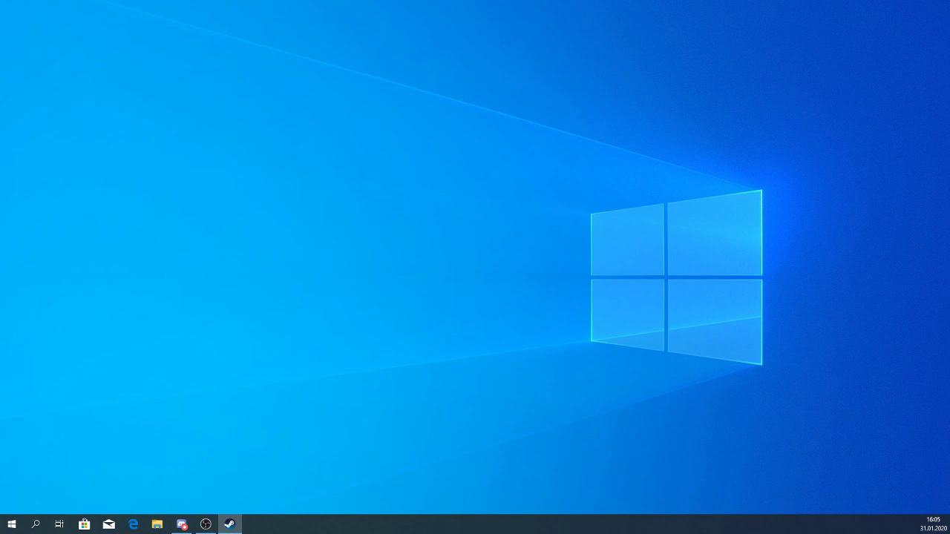
- Switch to Steam, open the Workshop from the Winter Resort Simulator community hub and browse to its list of most popular mods
click(229, 525)
drag(79, 156, 421, 103)
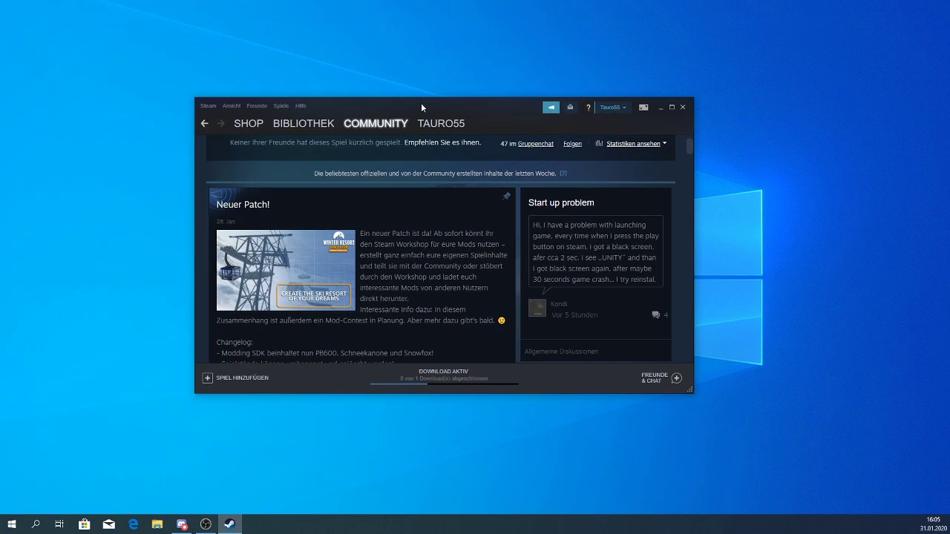
mouse_move(370, 124)
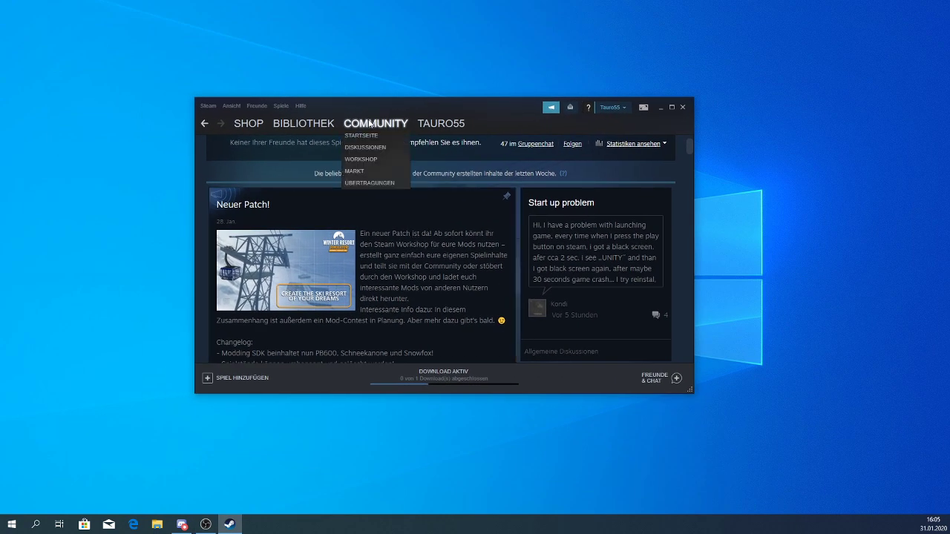
scroll(393, 304, down, 3)
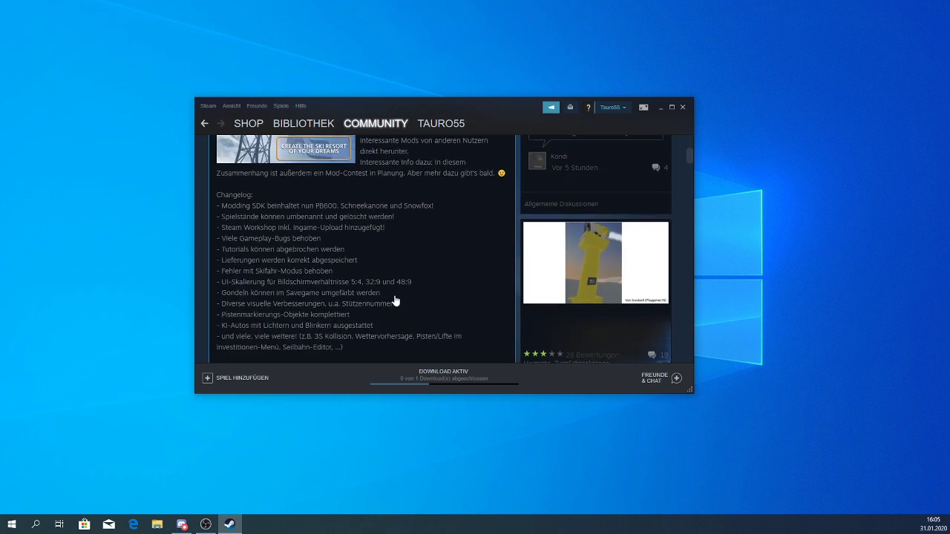
scroll(392, 206, up, 4)
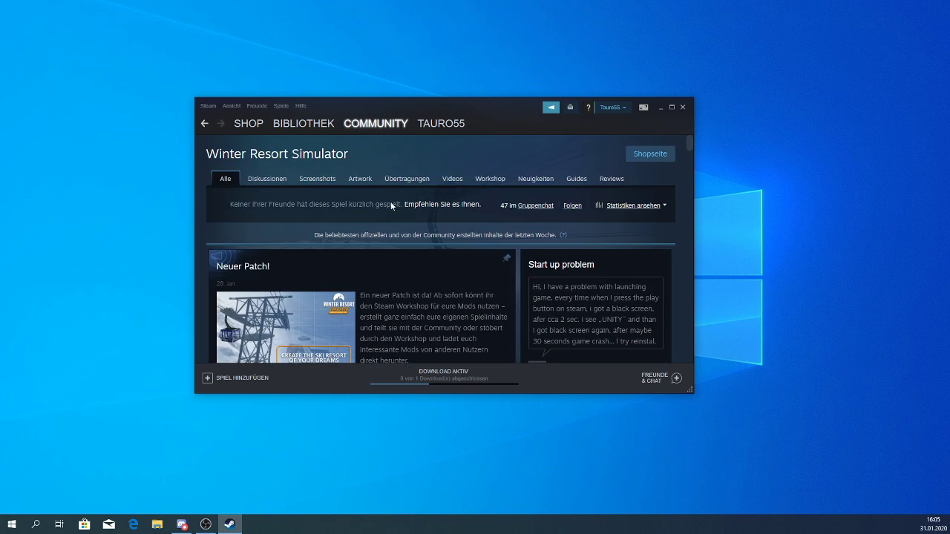
click(488, 180)
scroll(445, 282, down, 5)
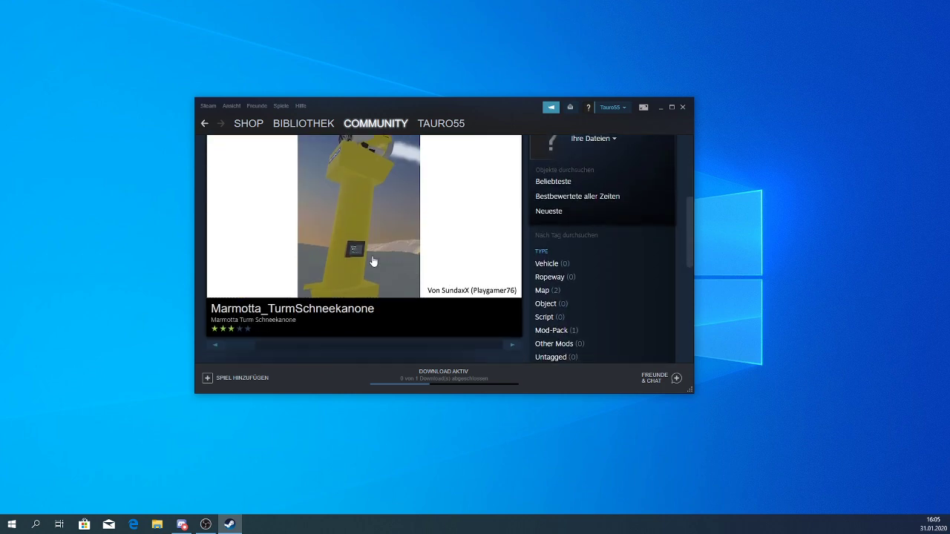
scroll(336, 261, down, 3)
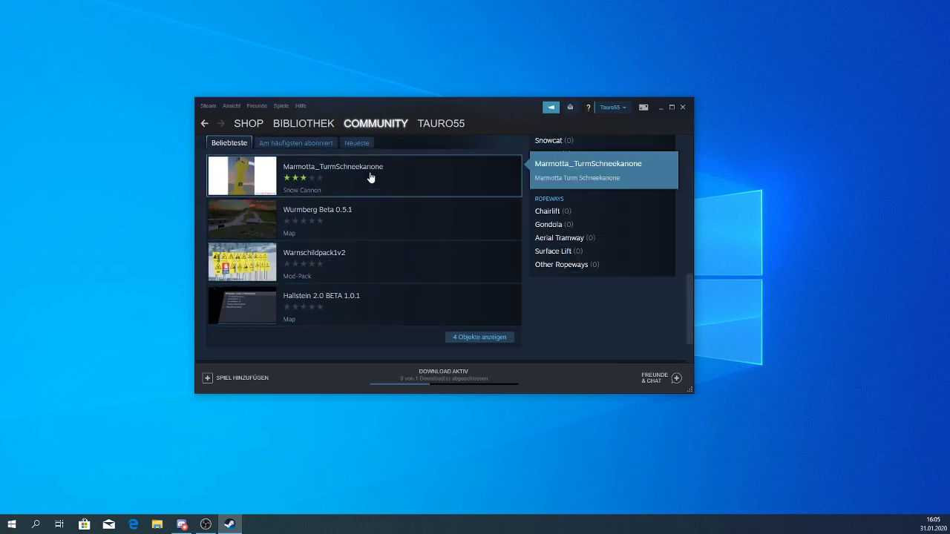
- Examine the Winter Resort Simulator Workshop page: its most popular mods, featured items and the type, vehicle and ropeway tags
scroll(327, 282, up, 1)
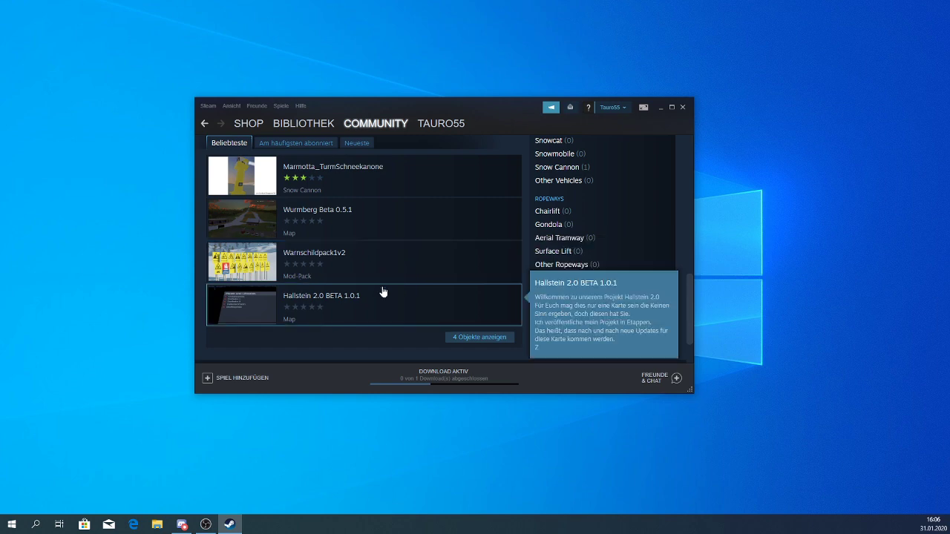
scroll(371, 304, up, 1)
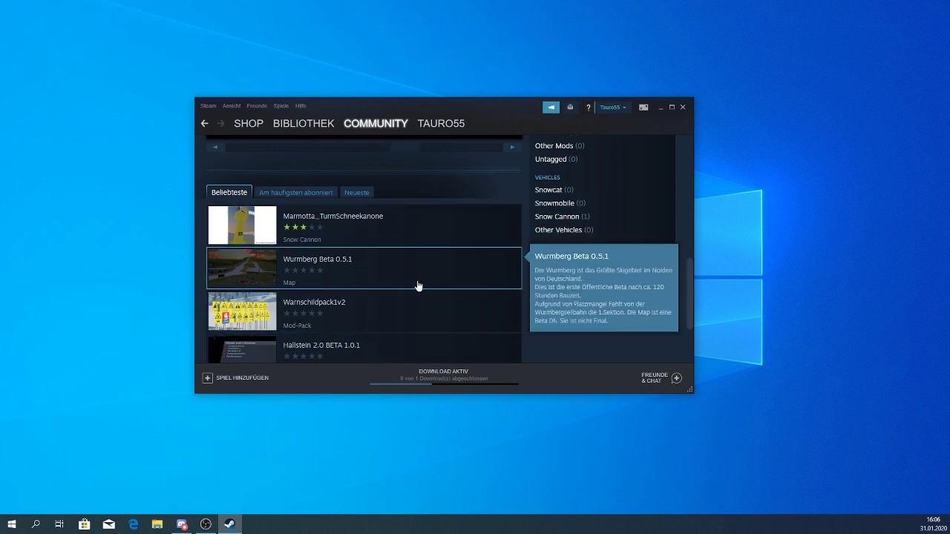
scroll(651, 287, up, 5)
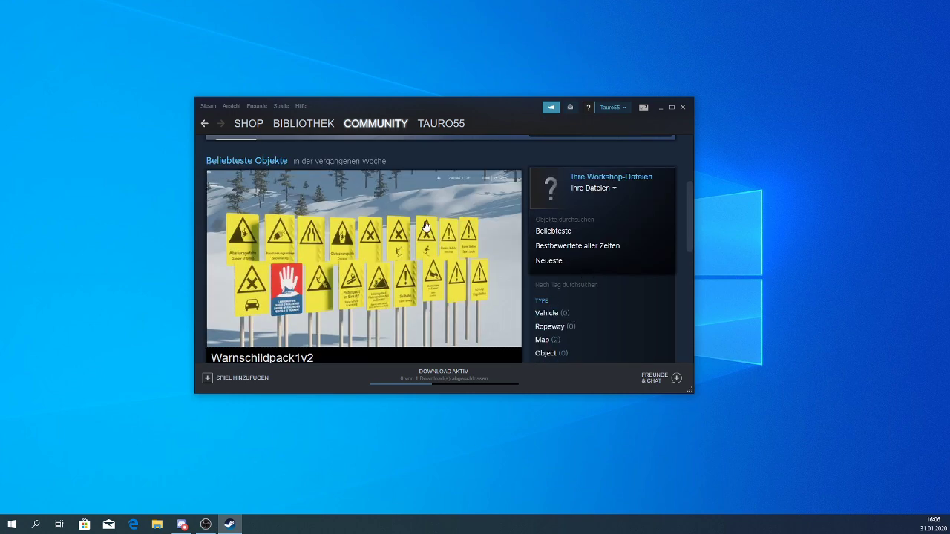
scroll(426, 226, up, 2)
scroll(475, 245, down, 4)
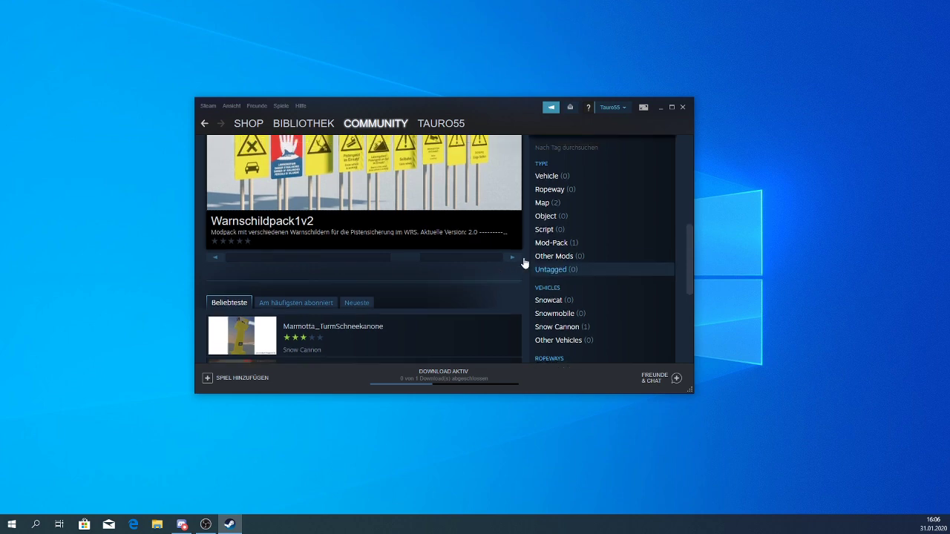
scroll(524, 262, up, 1)
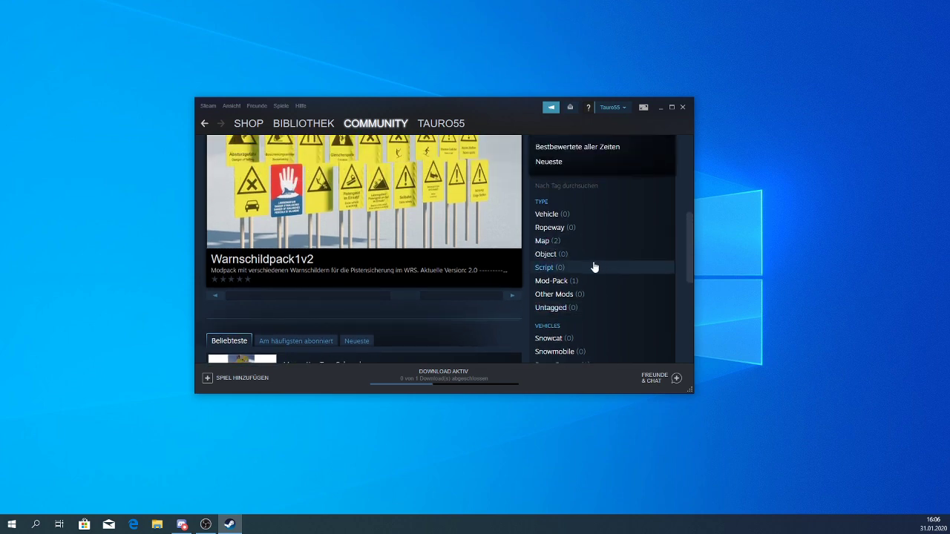
scroll(604, 296, down, 1)
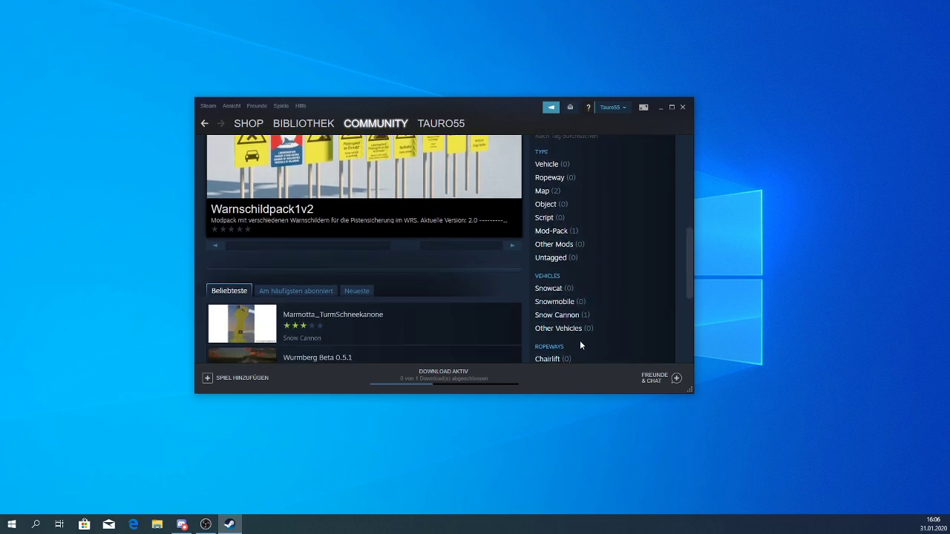
scroll(580, 340, down, 2)
scroll(575, 318, up, 1)
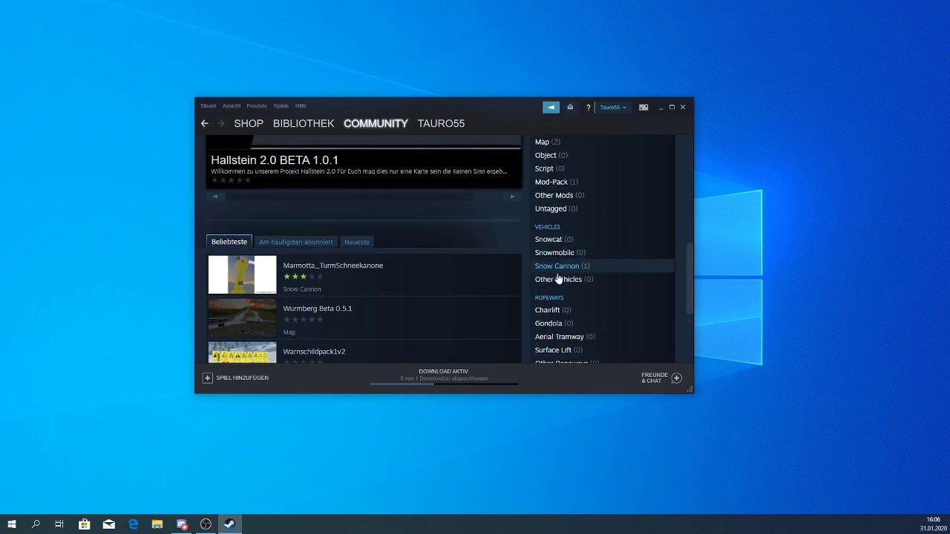
scroll(304, 334, down, 2)
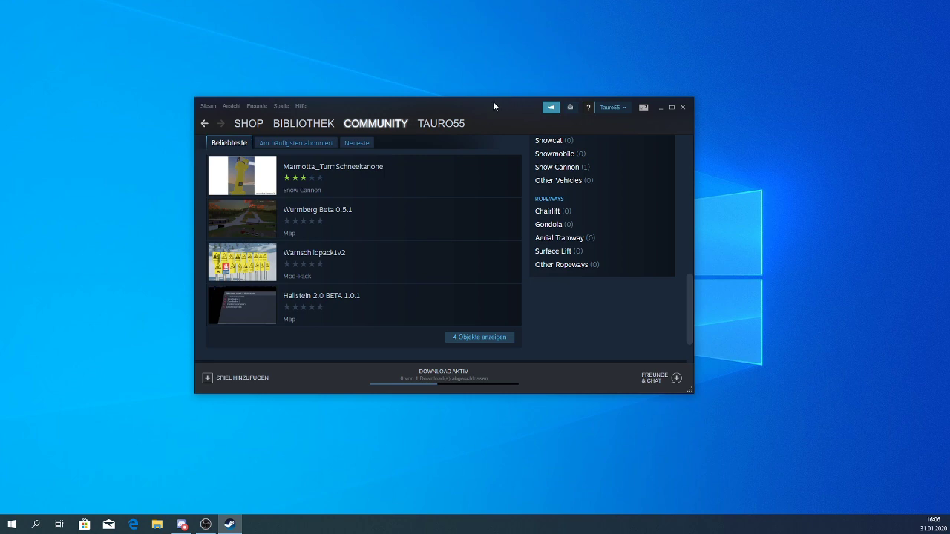
- Move the Steam window off this screen to clear the desktop
drag(493, 101, 0, 152)
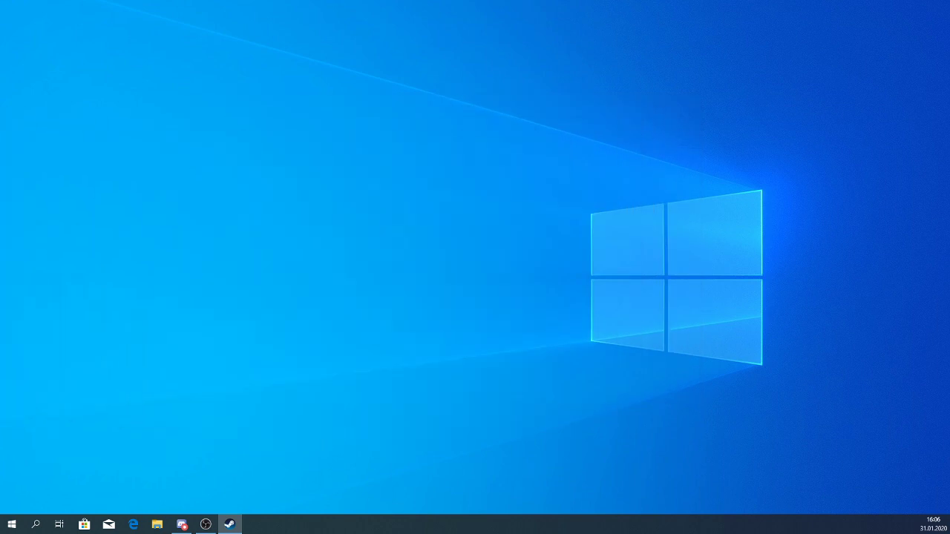